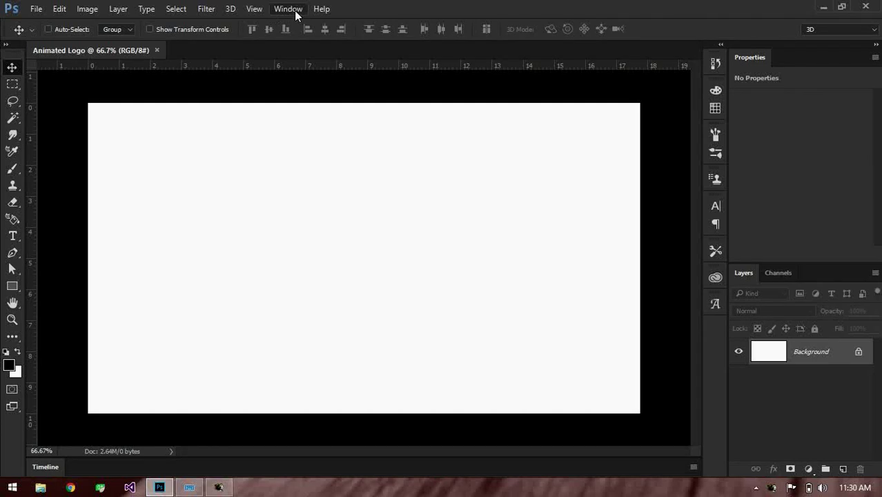
Step: Show the Timeline panel and create a video timeline, turning the Background into Layer 0
click(293, 11)
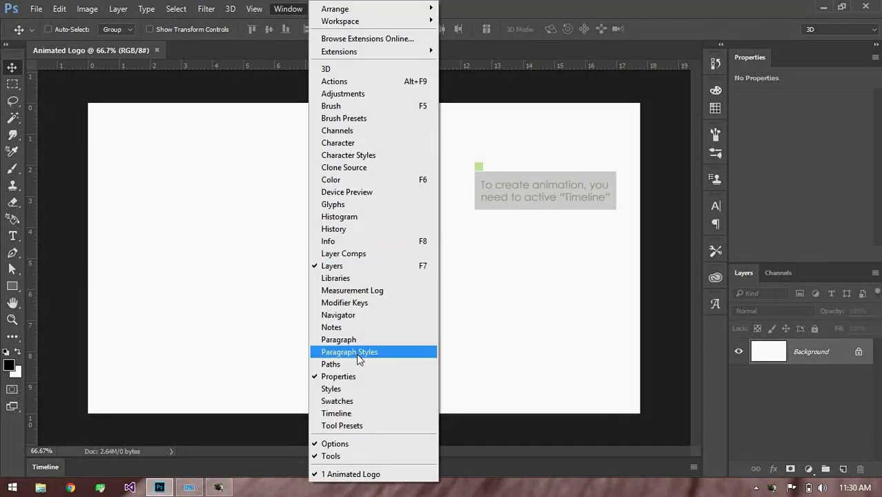
click(359, 413)
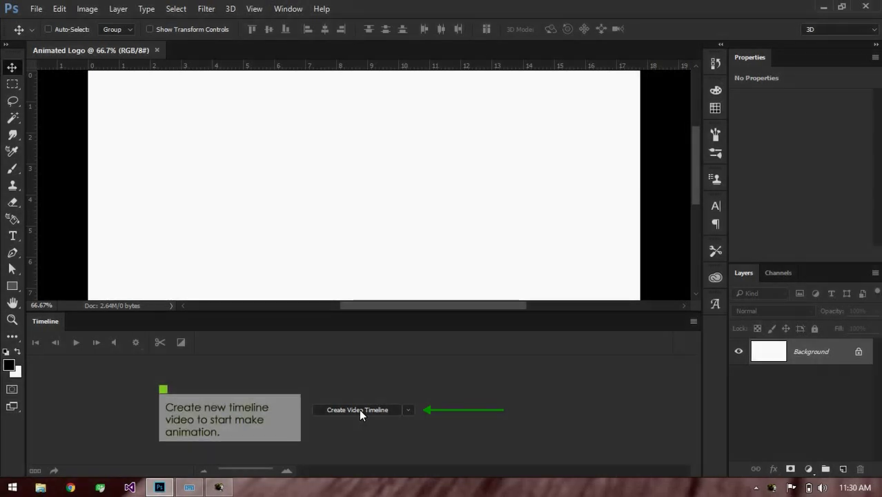
click(359, 409)
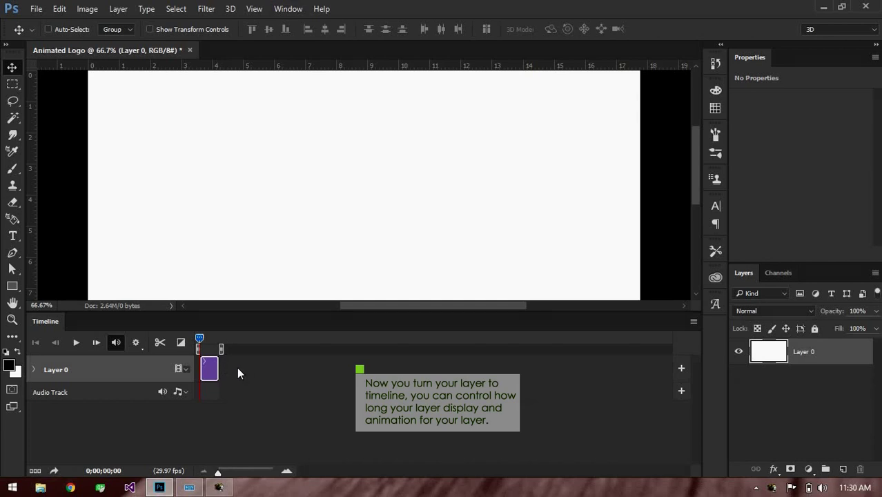
Step: Extend the end of the Layer 0 clip out to about 01:00s
mouse_move(217, 368)
mouse_down()
mouse_move(463, 369)
mouse_move(443, 370)
mouse_up()
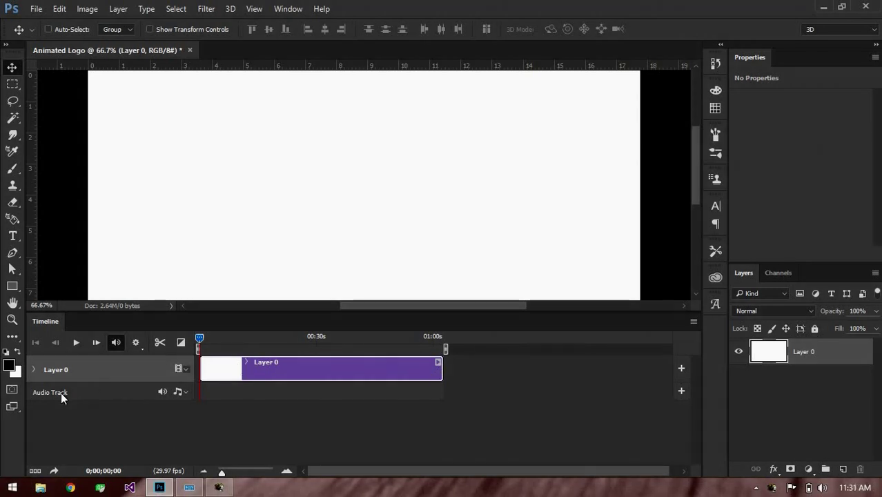
Step: Add a new empty layer above Layer 0 and rename it 'Logo'
click(843, 469)
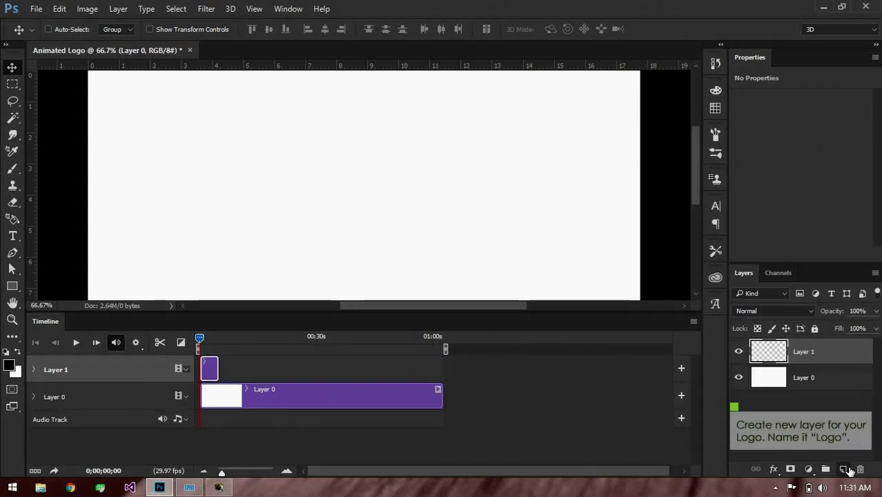
double_click(804, 352)
text(L)
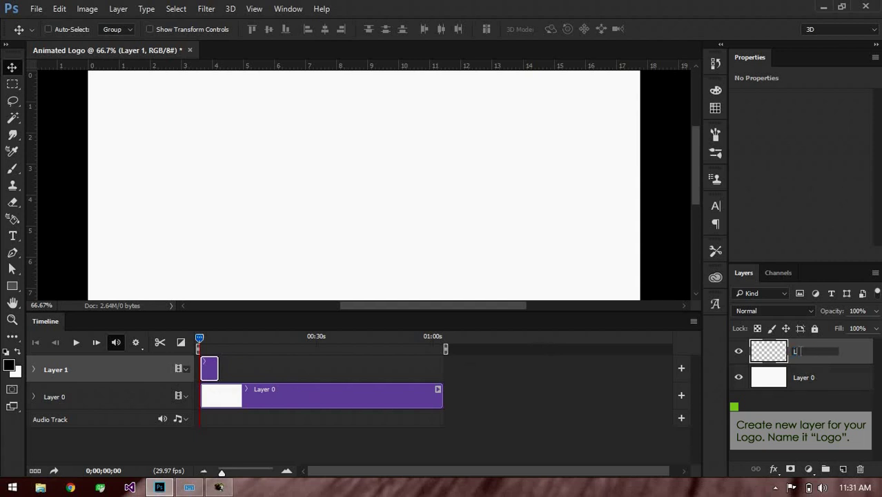
click(813, 377)
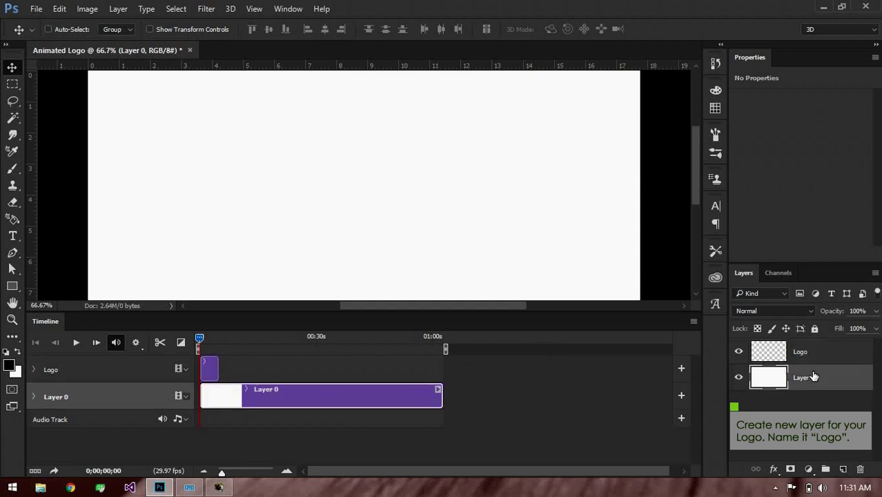
click(773, 357)
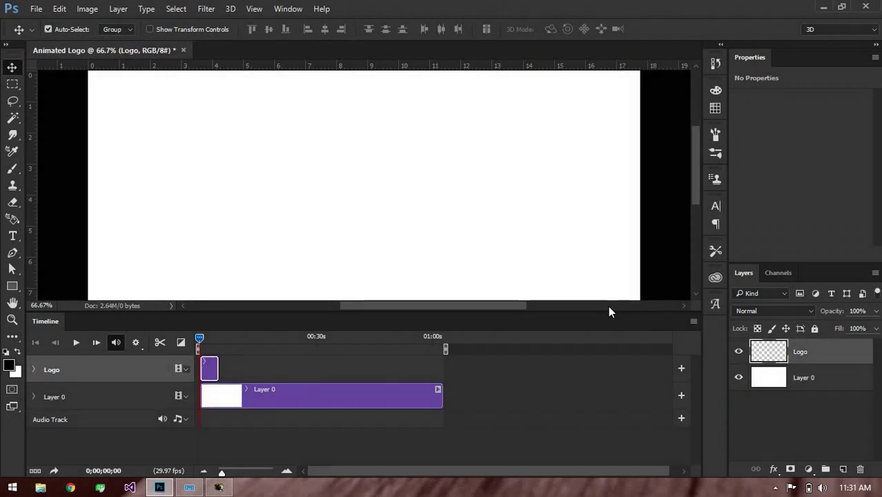
alt+scroll(397, 220, down, 3)
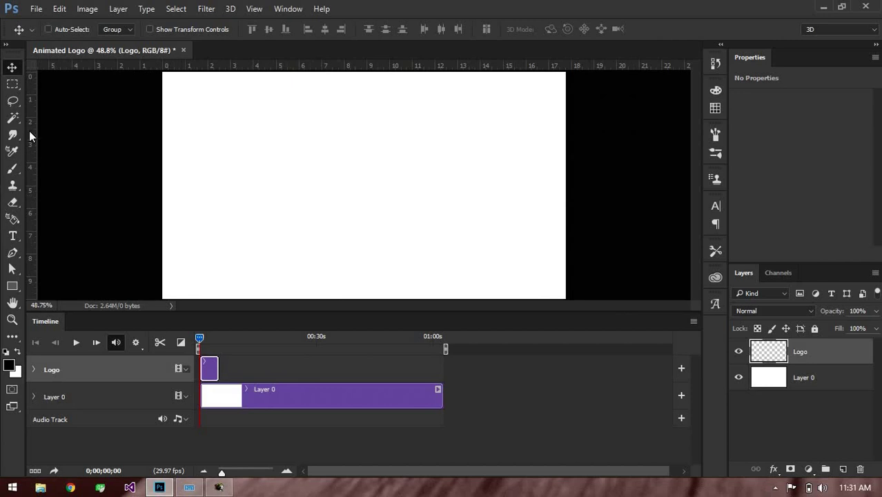
Step: Select the Brush tool and choose the 800 px logo brush preset
click(13, 171)
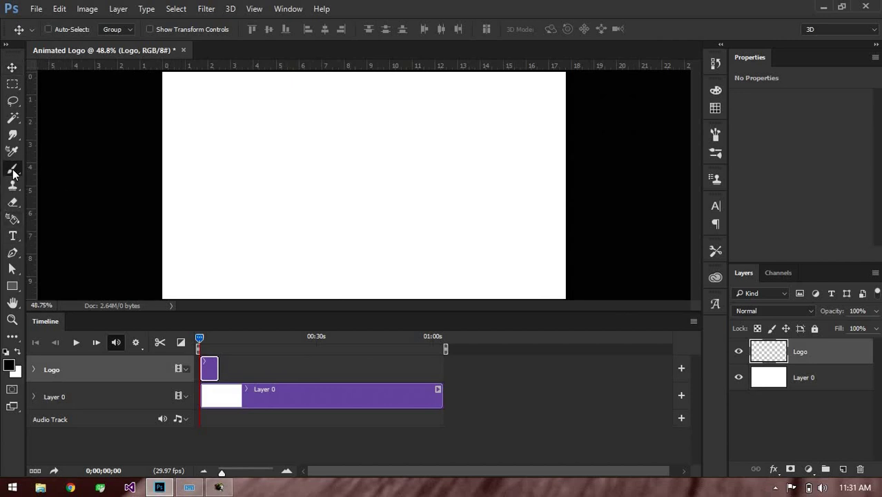
click(69, 29)
click(69, 30)
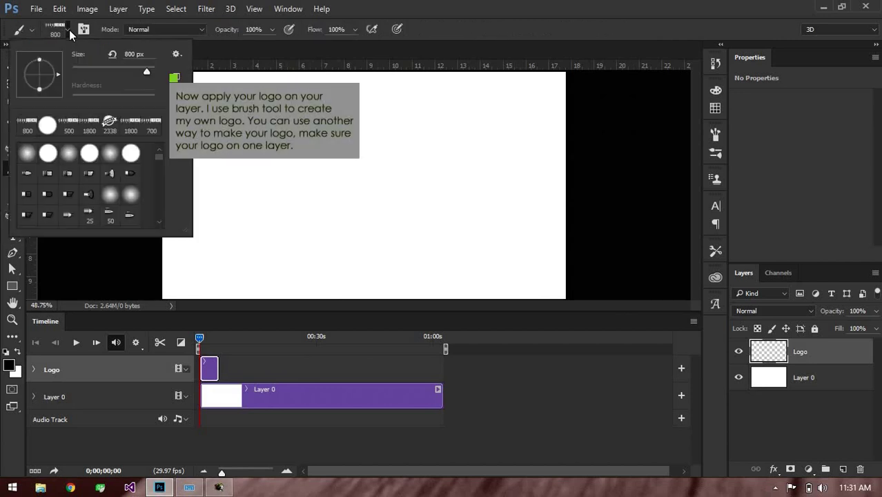
click(104, 124)
click(87, 131)
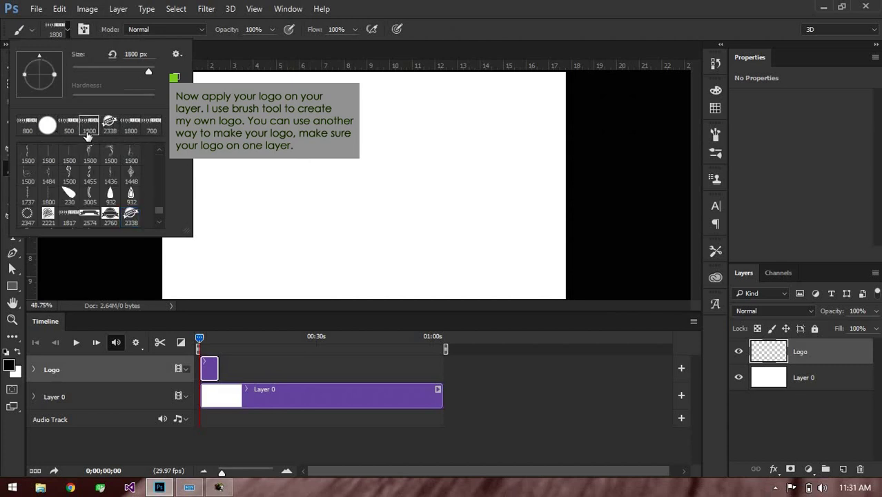
click(69, 126)
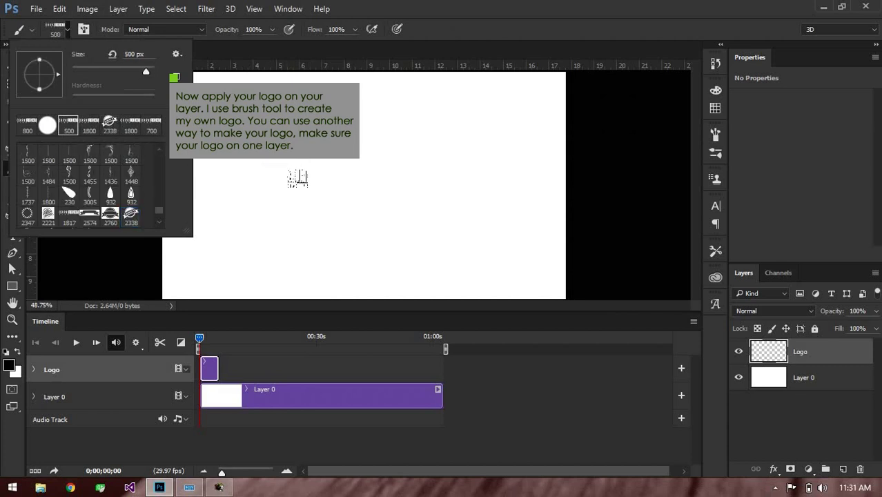
click(28, 126)
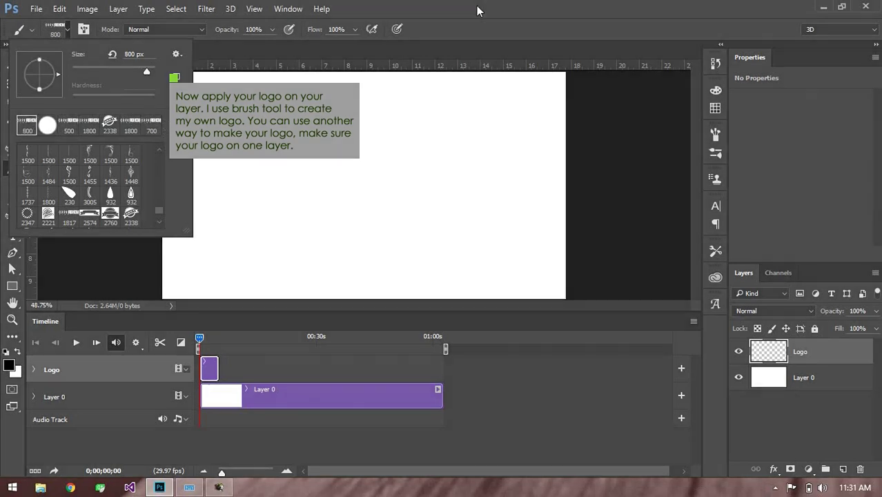
Step: Stamp the DARK LIGHT creative logo once on the canvas and zoom out
click(232, 165)
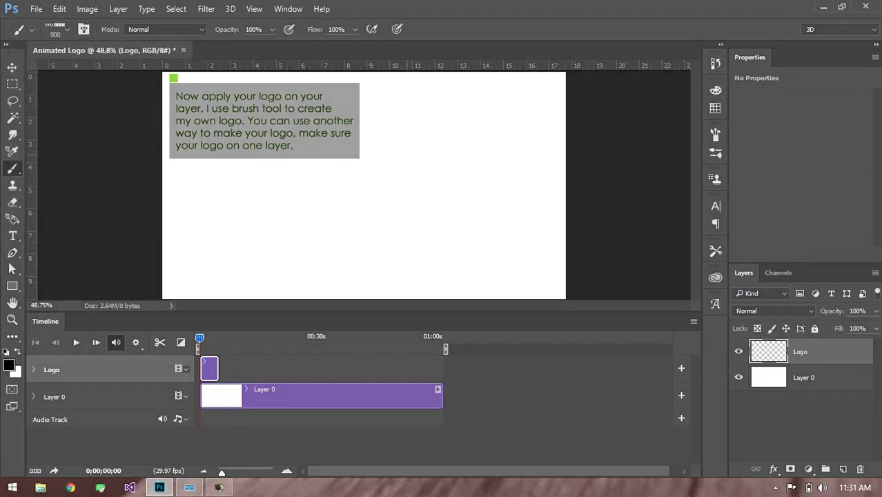
click(233, 172)
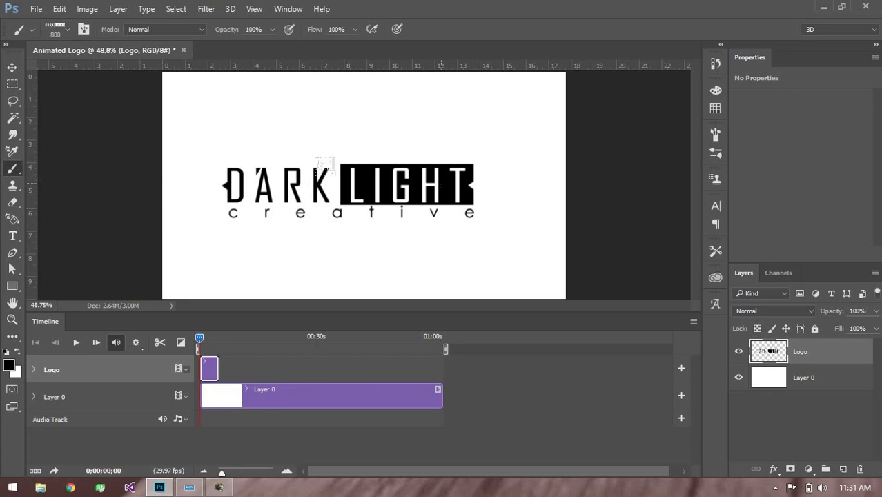
key(ctrl+minus)
Step: Centre the logo on the canvas with Move-tool alignment, then expand the Logo track's properties
click(12, 83)
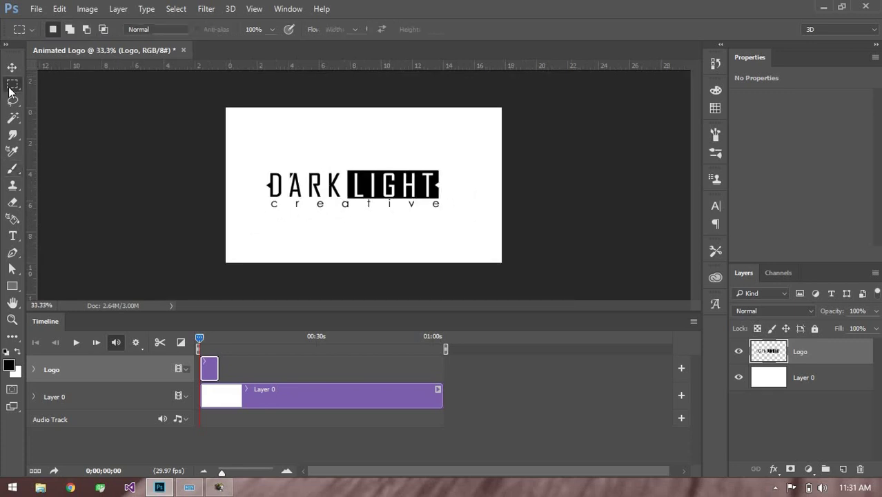
mouse_move(226, 107)
mouse_down()
mouse_move(415, 245)
mouse_move(578, 297)
mouse_up()
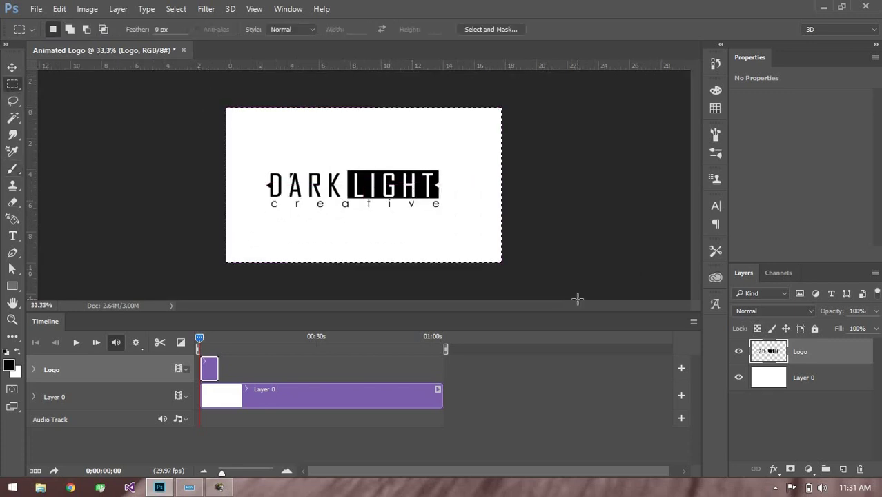
click(12, 67)
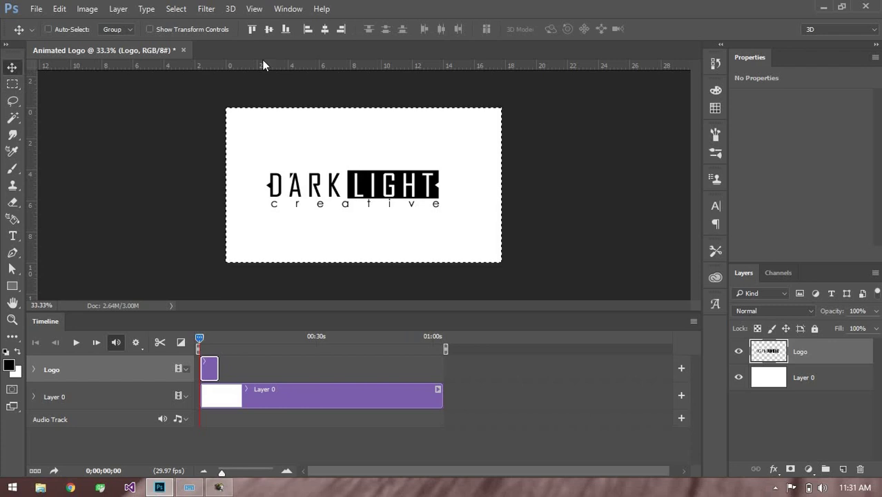
click(268, 29)
click(325, 30)
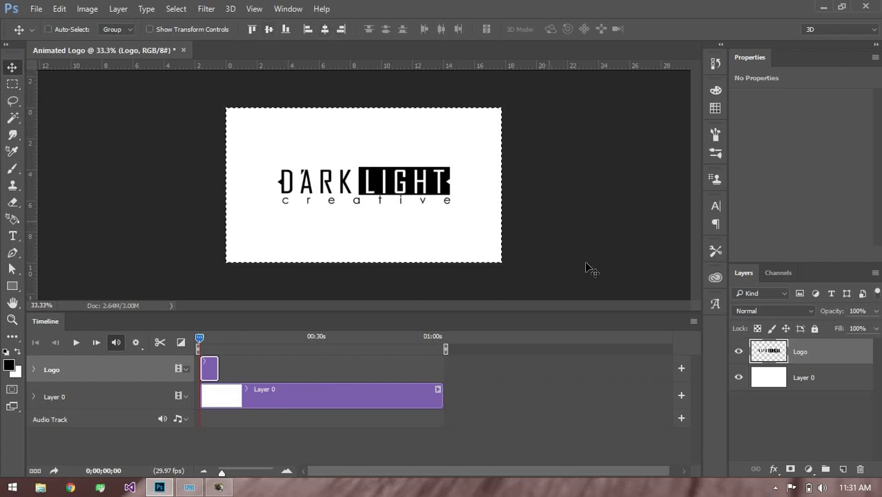
key(m)
click(594, 227)
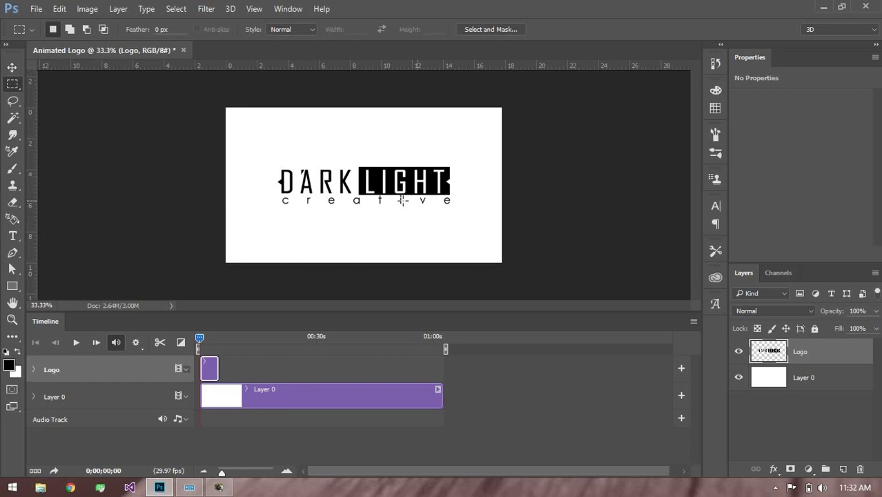
click(34, 368)
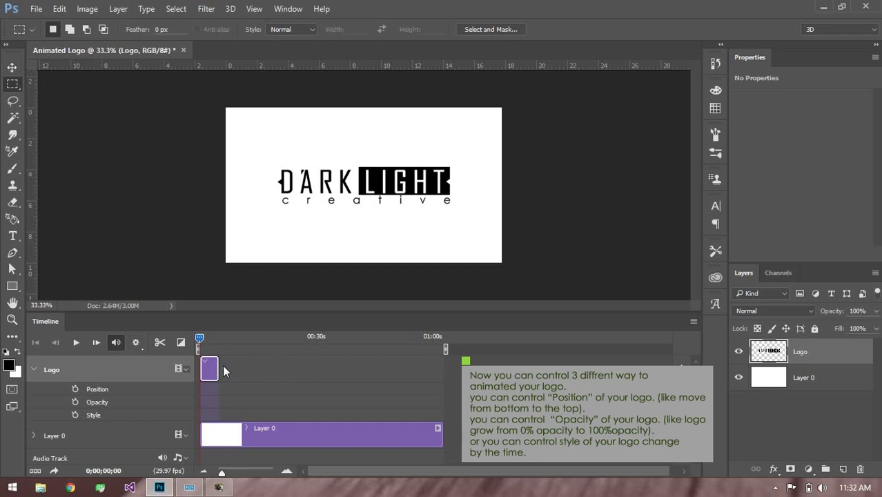
Step: Lengthen the Logo clip, enable Position keyframing, and move the playhead to 0;00;07;05
drag(216, 368, 291, 368)
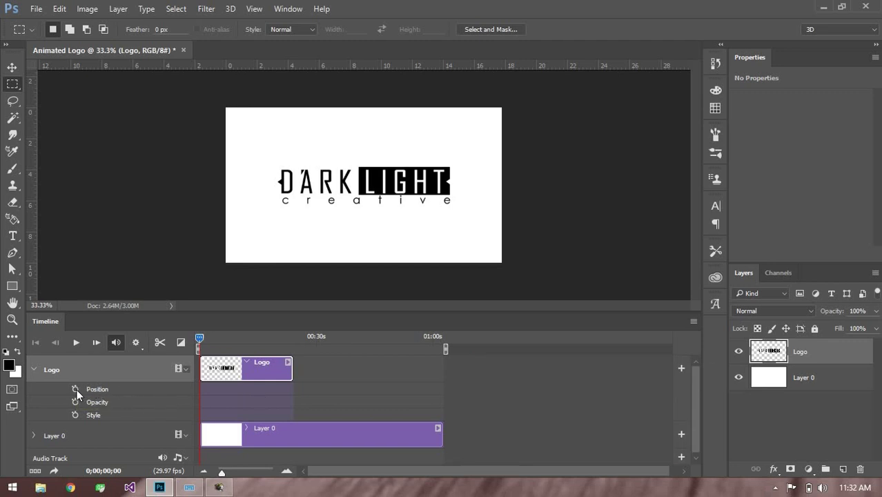
click(76, 389)
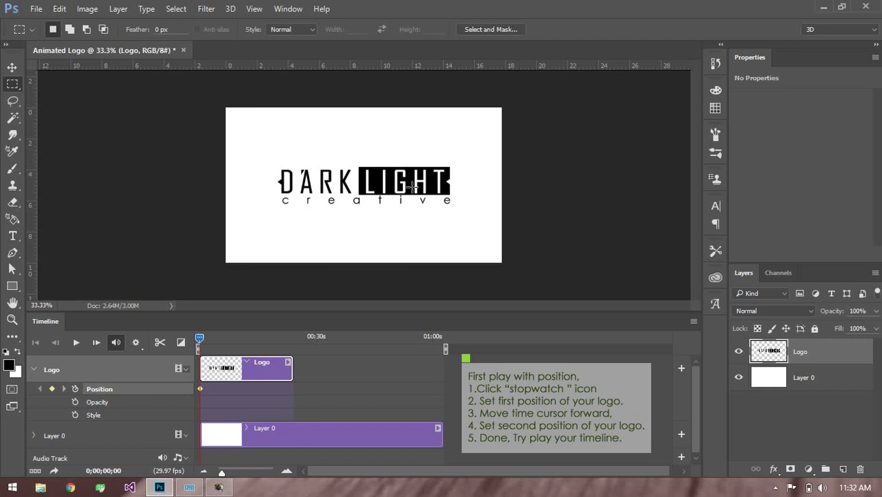
drag(199, 336, 228, 338)
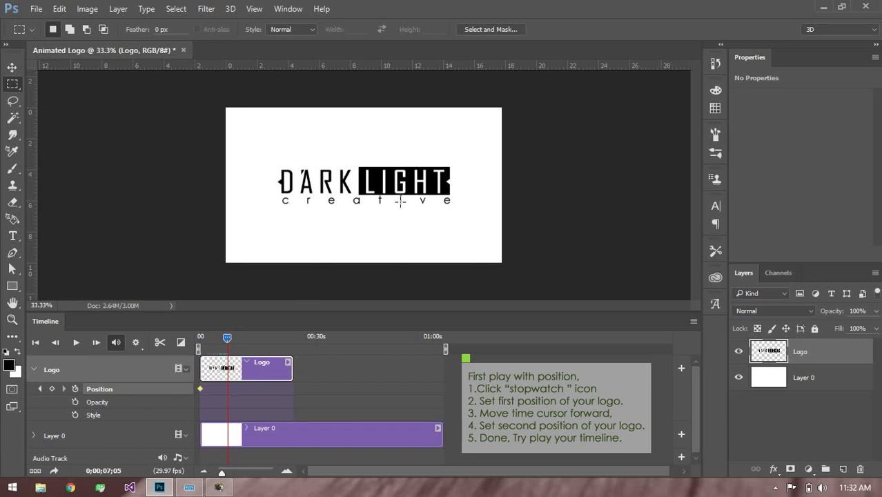
click(11, 67)
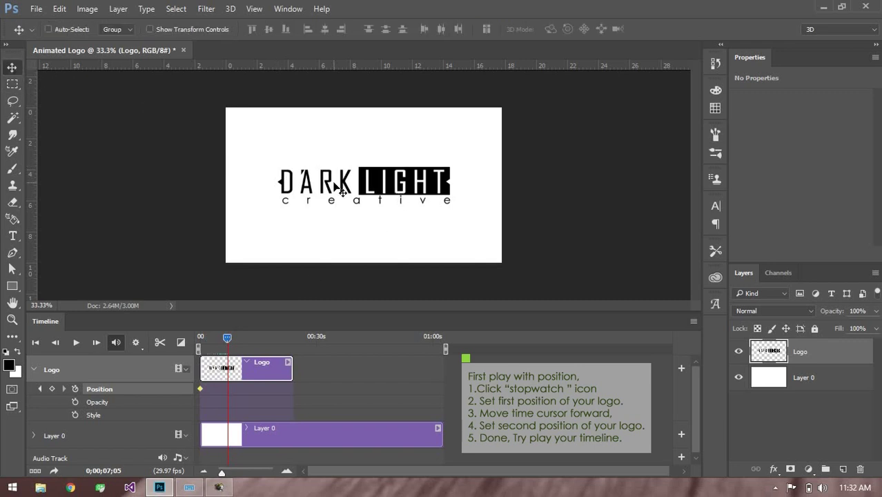
Step: Shift-drag the logo straight up to add a second Position keyframe, then preview it
drag(335, 184, 385, 153)
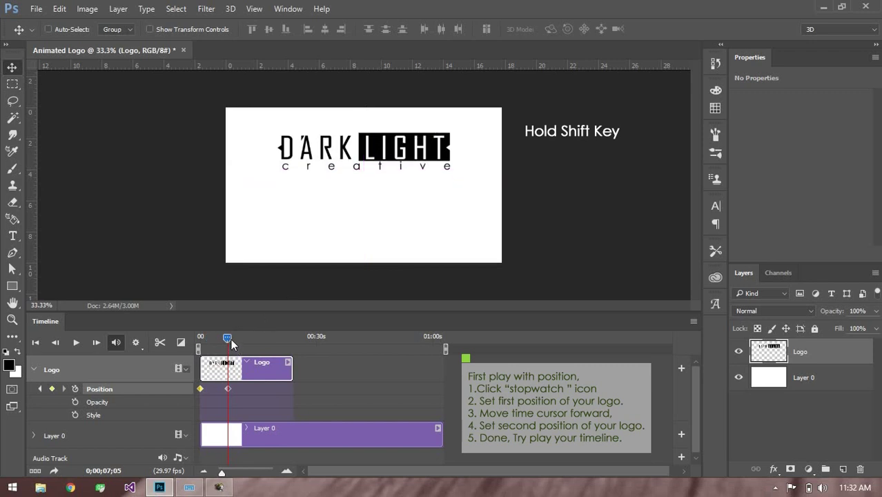
drag(228, 339, 199, 339)
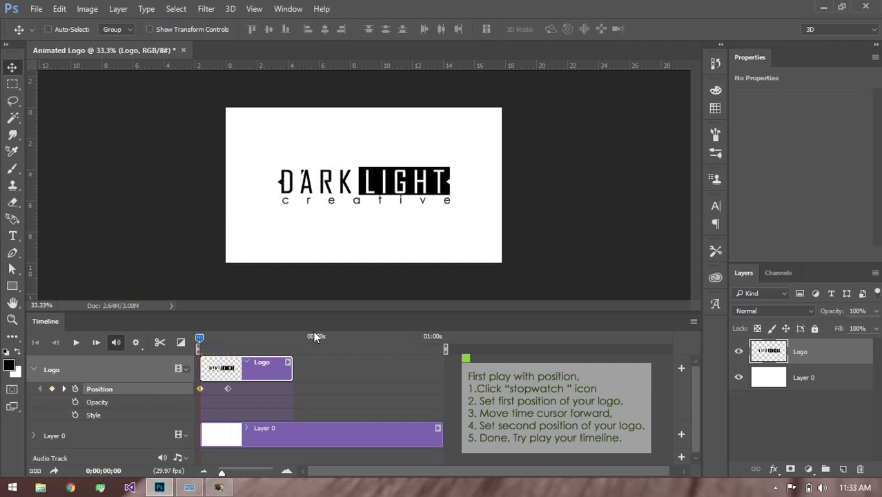
key(space)
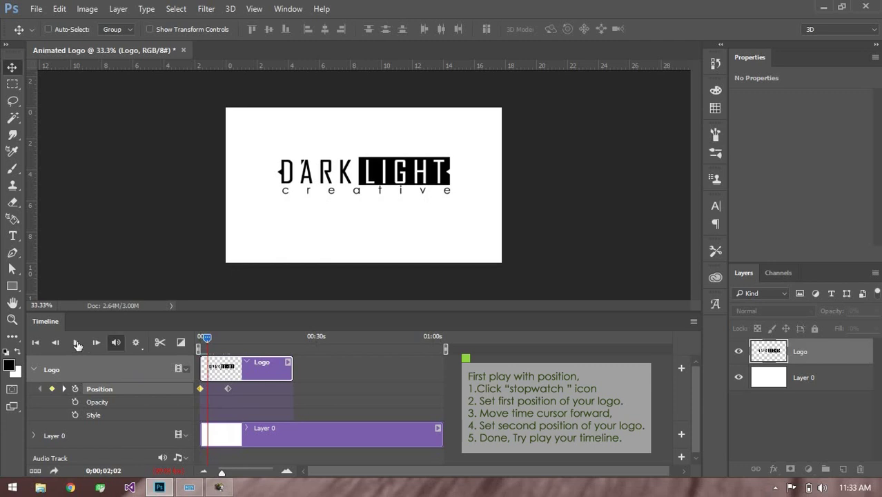
click(77, 344)
Step: Zoom the timeline in and drag the second Position keyframe much earlier
drag(226, 388, 218, 389)
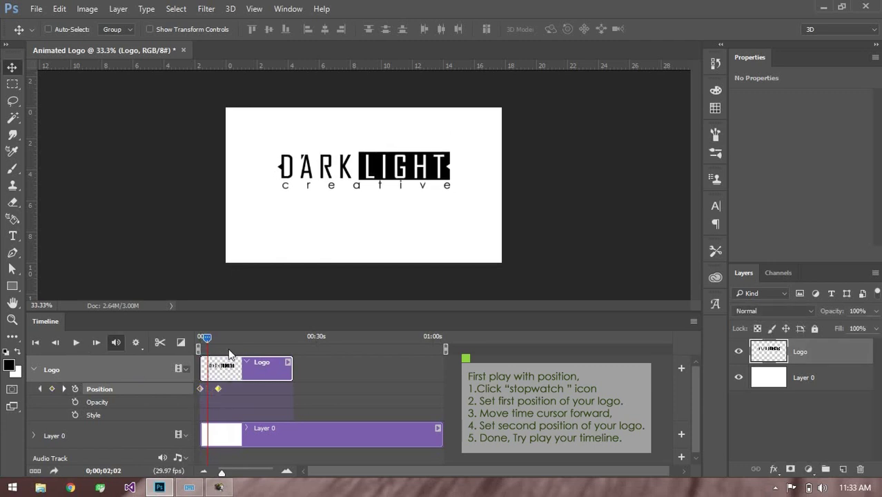
click(286, 469)
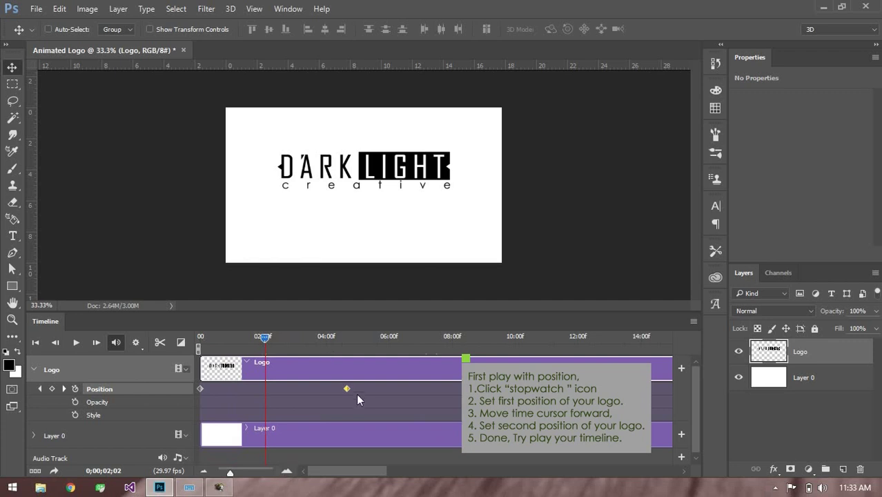
drag(347, 389, 265, 388)
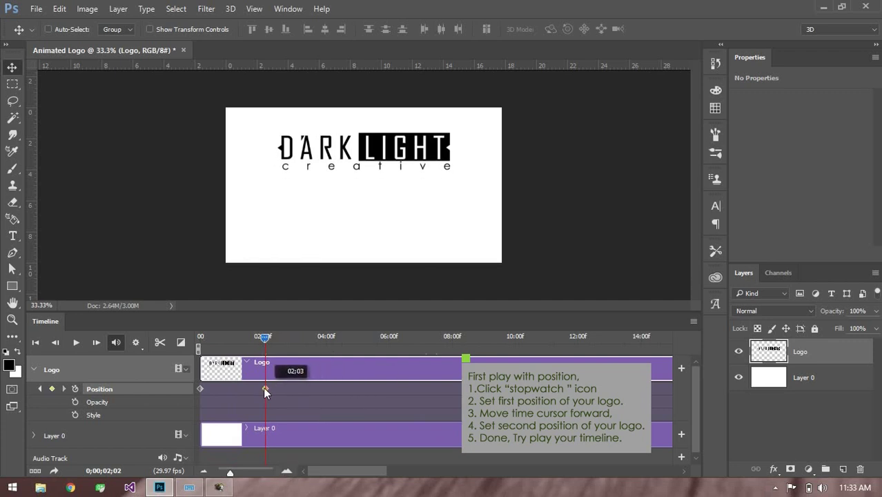
click(199, 341)
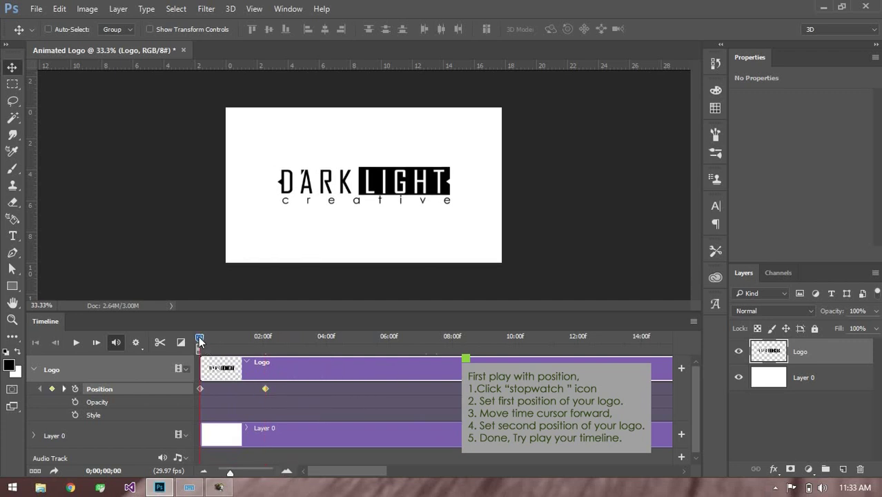
key(space)
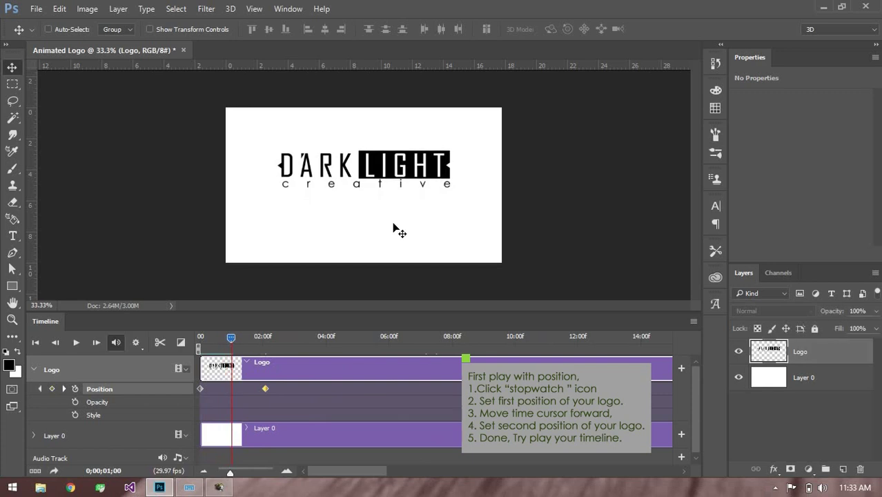
Step: Nudge the second Position keyframe to near 01:00f, replaying to check the slide
drag(267, 387, 232, 389)
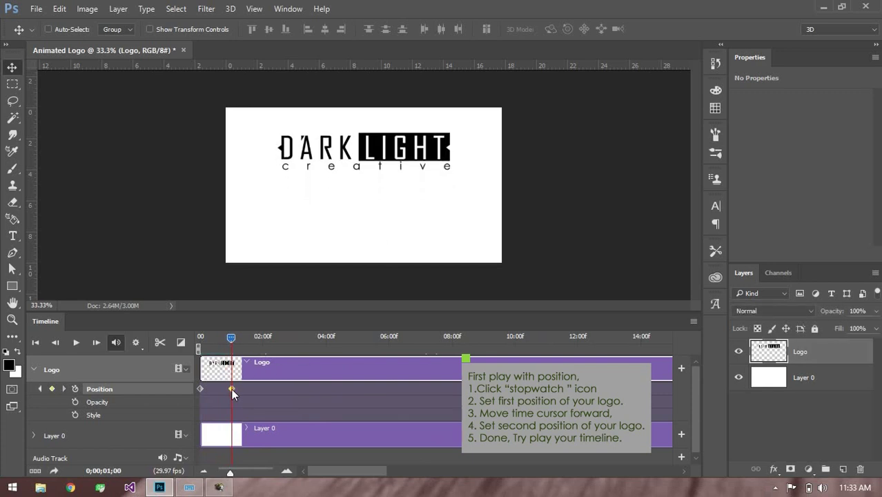
click(200, 338)
key(space)
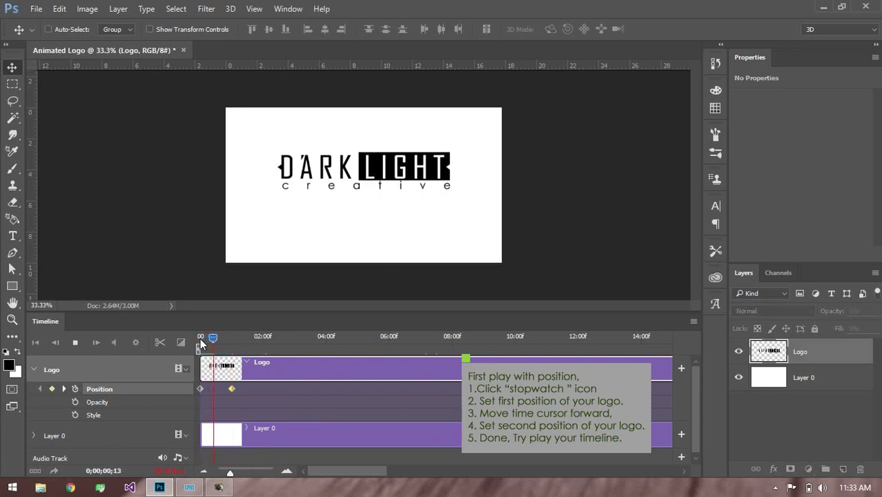
key(space)
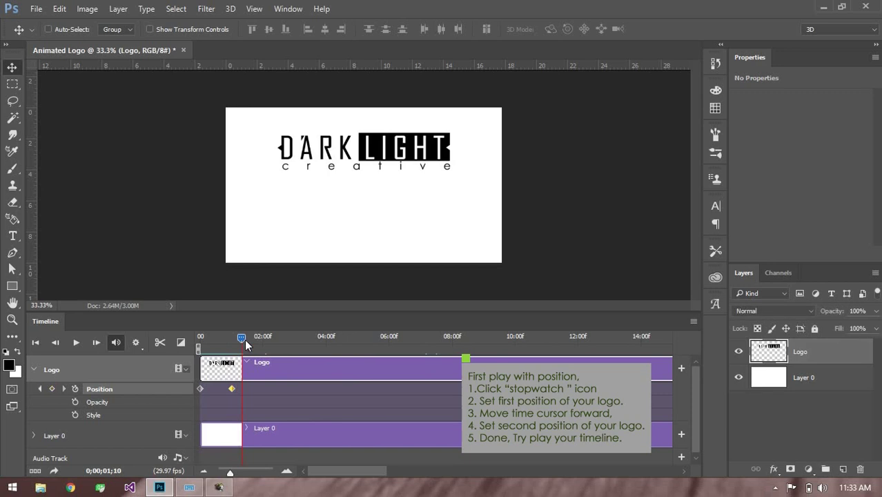
drag(244, 339, 222, 339)
drag(232, 389, 213, 389)
click(200, 338)
key(space)
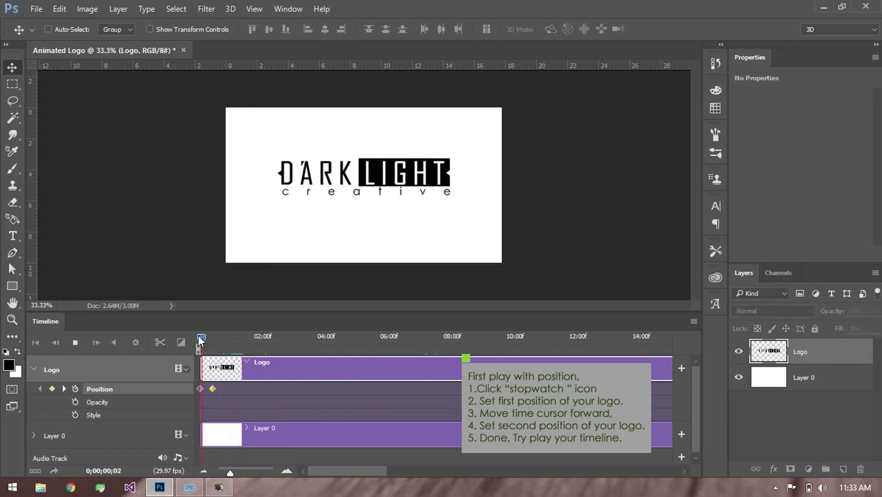
click(74, 343)
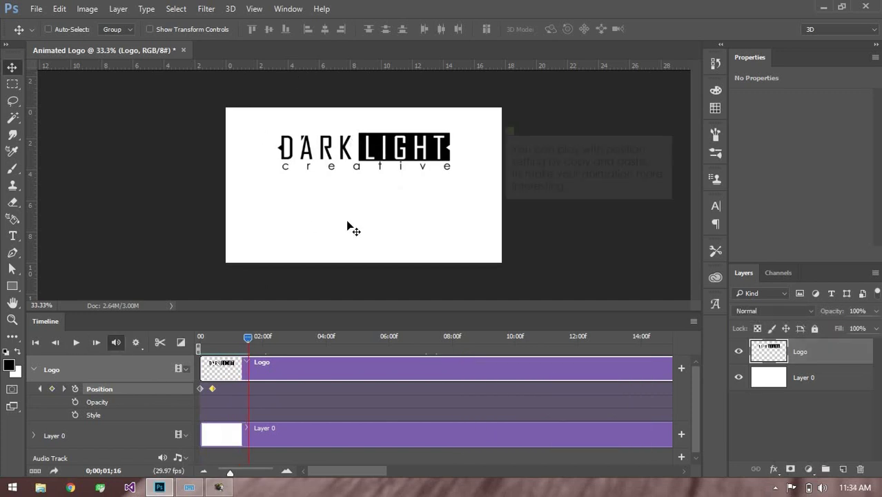
Step: Copy the raised Position keyframe and paste it at 00;25
right_click(212, 387)
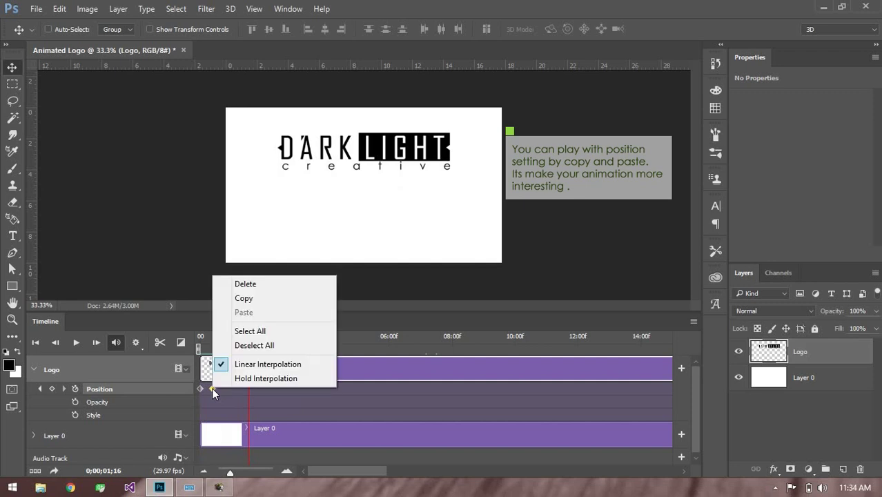
click(236, 298)
drag(248, 339, 226, 339)
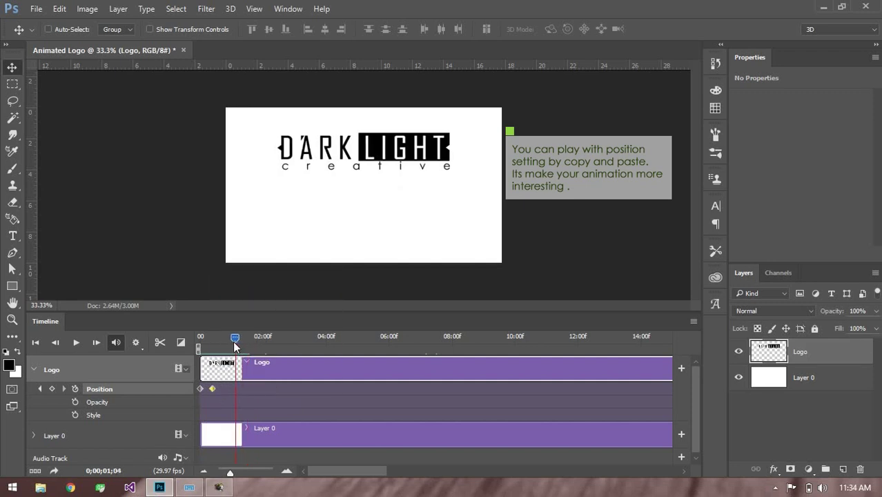
right_click(212, 389)
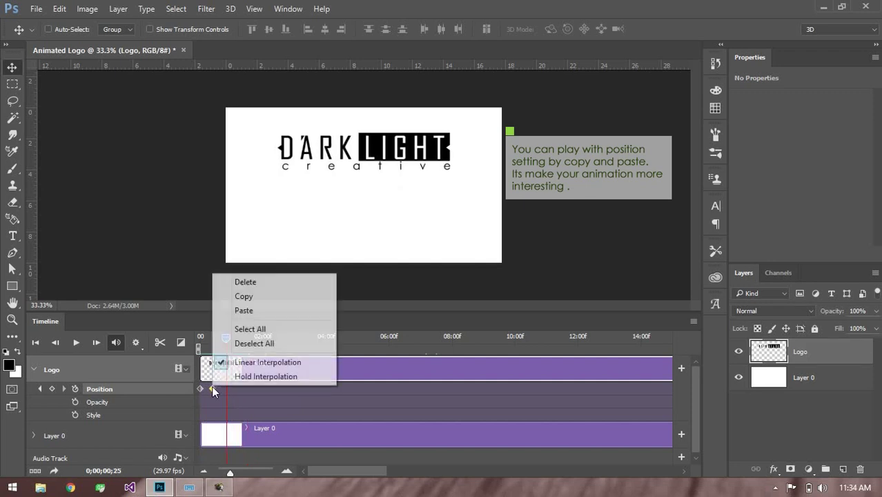
click(255, 310)
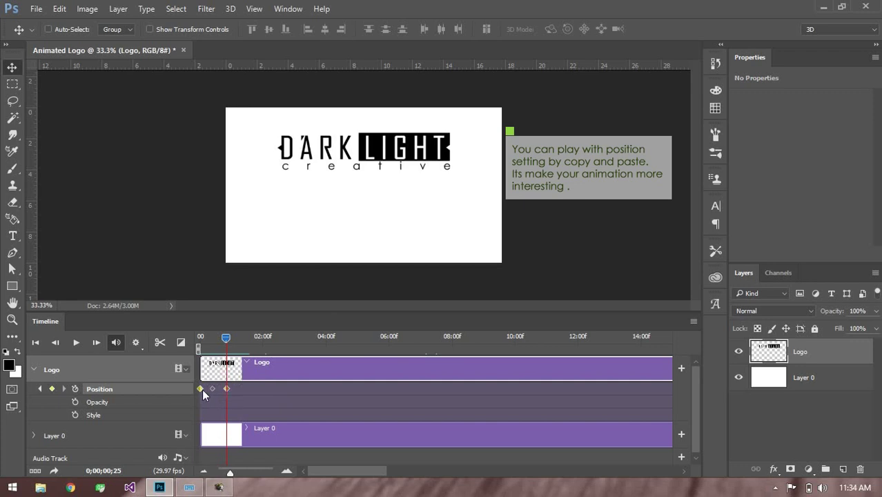
Step: Copy the starting Position keyframe, paste it at 01;09, and play the motion
right_click(203, 389)
click(232, 297)
drag(234, 338, 241, 338)
right_click(201, 388)
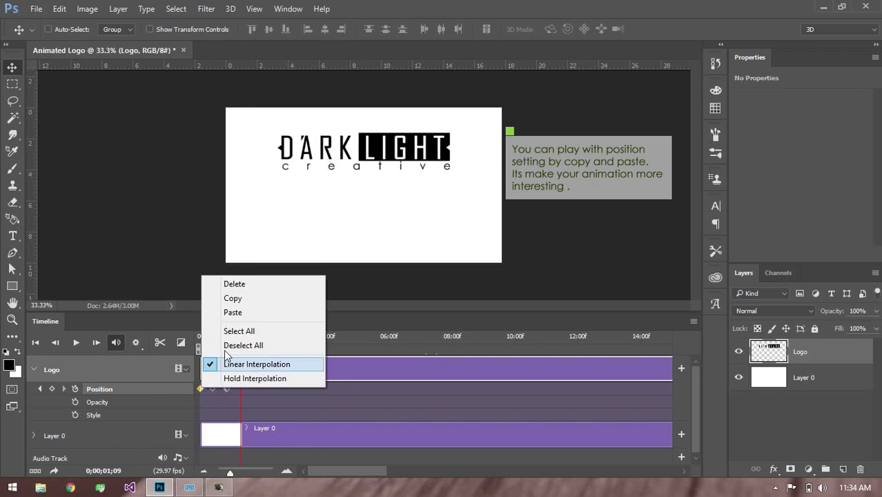
click(250, 313)
key(space)
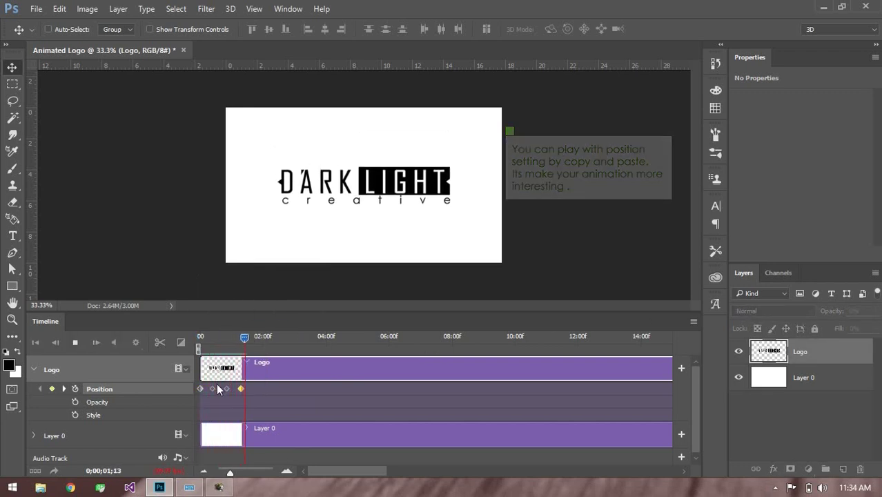
Step: Keyframe the logo's Opacity at 0% at the start and 100% at frame 11
key(space)
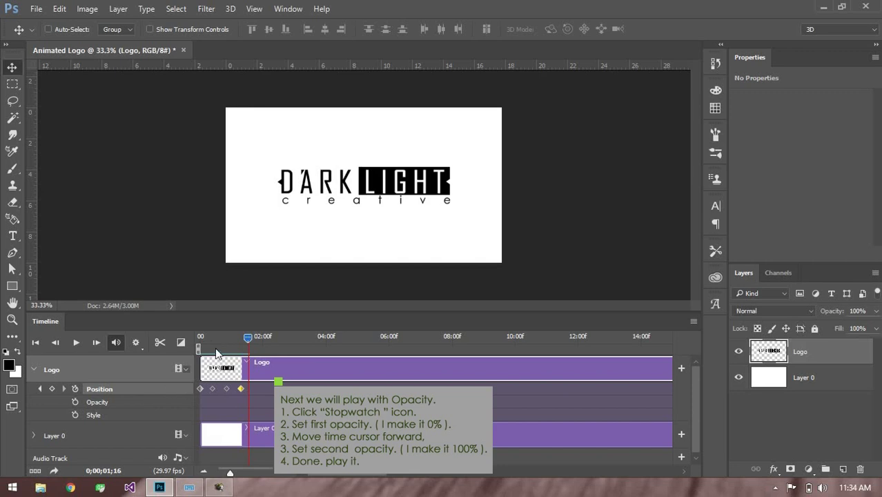
click(201, 335)
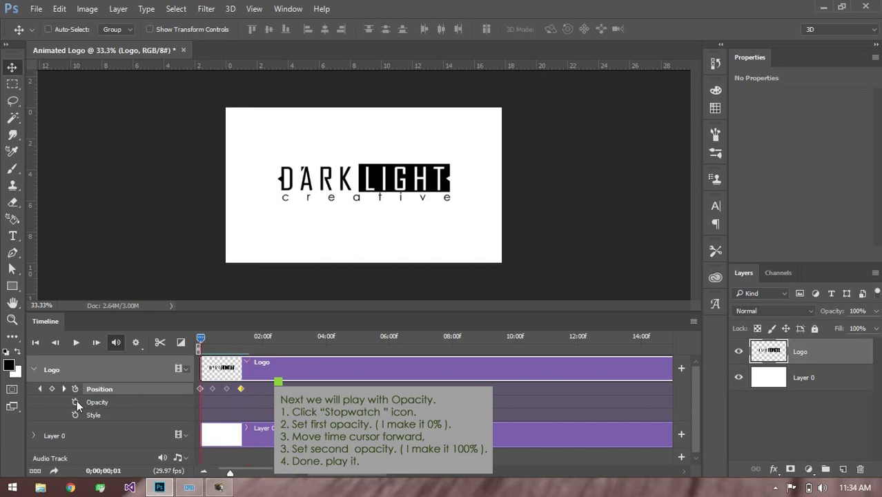
click(75, 403)
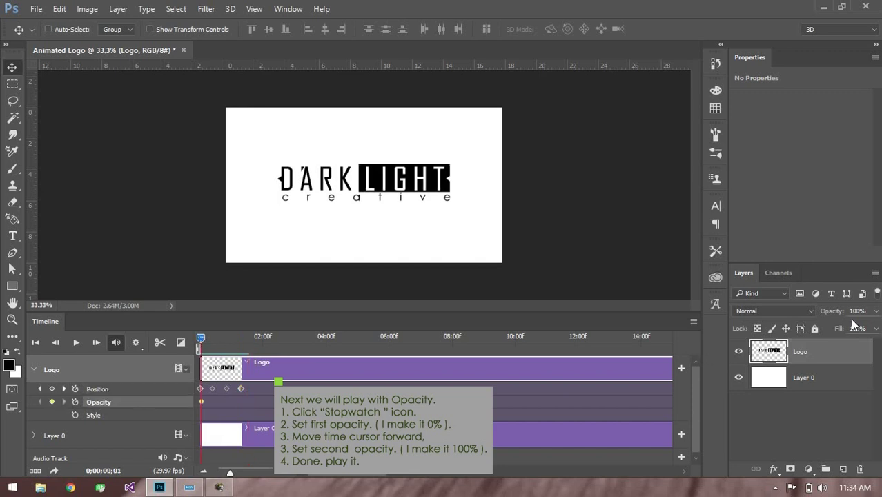
drag(842, 315, 814, 316)
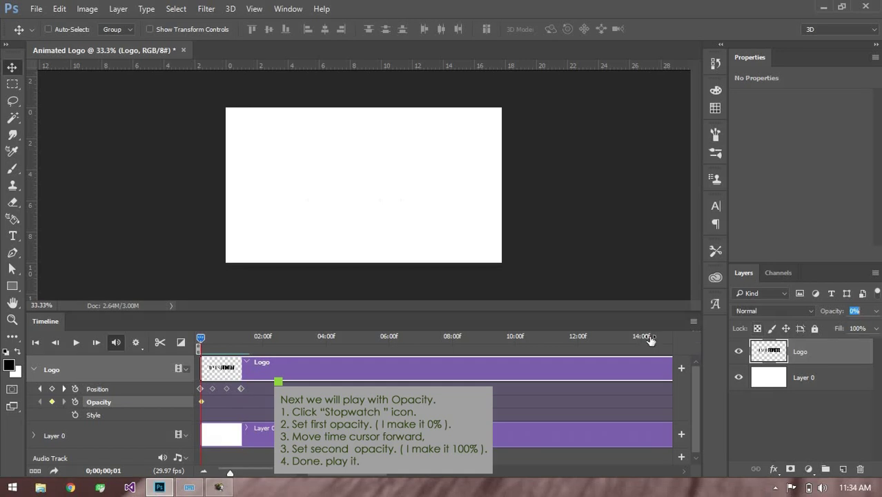
key(space)
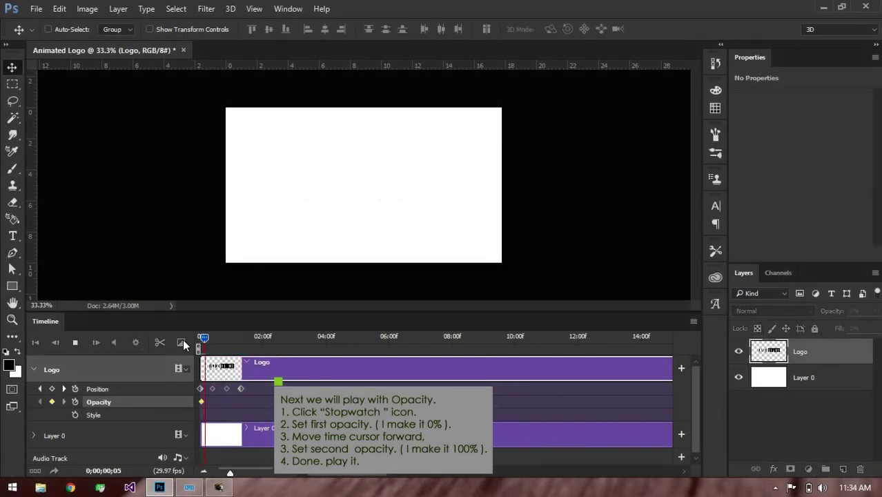
drag(213, 338, 211, 337)
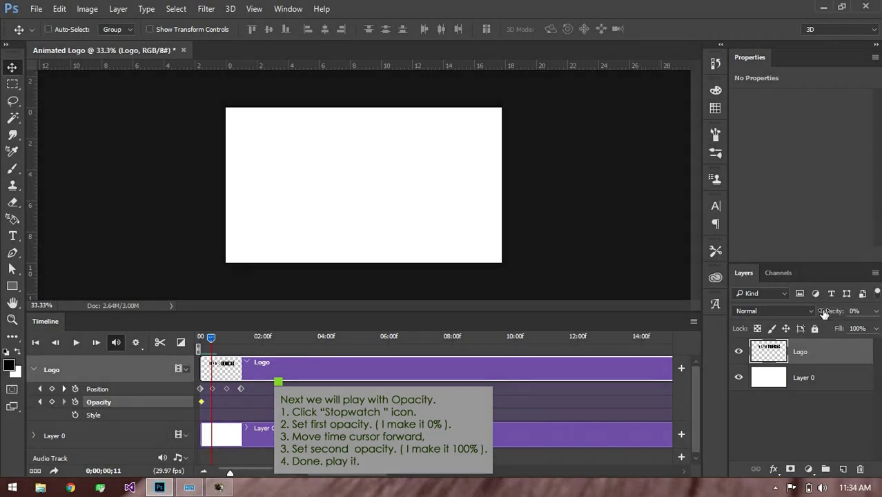
drag(824, 313, 862, 314)
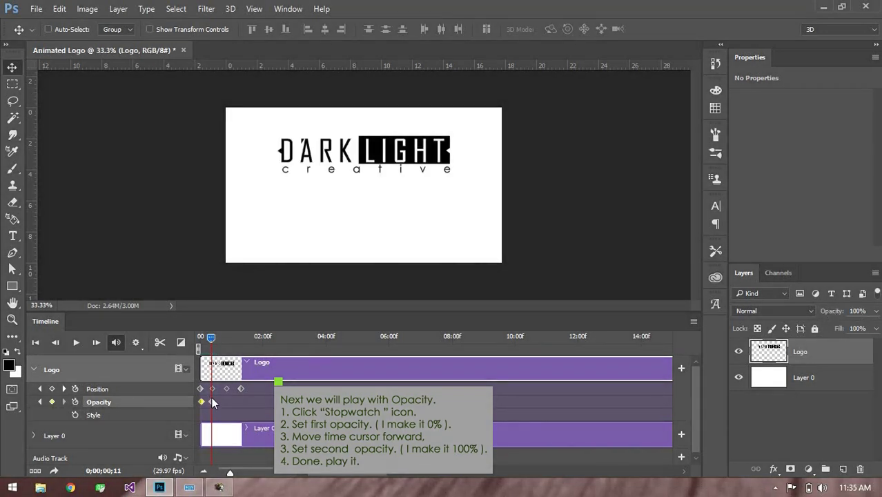
click(201, 339)
key(space)
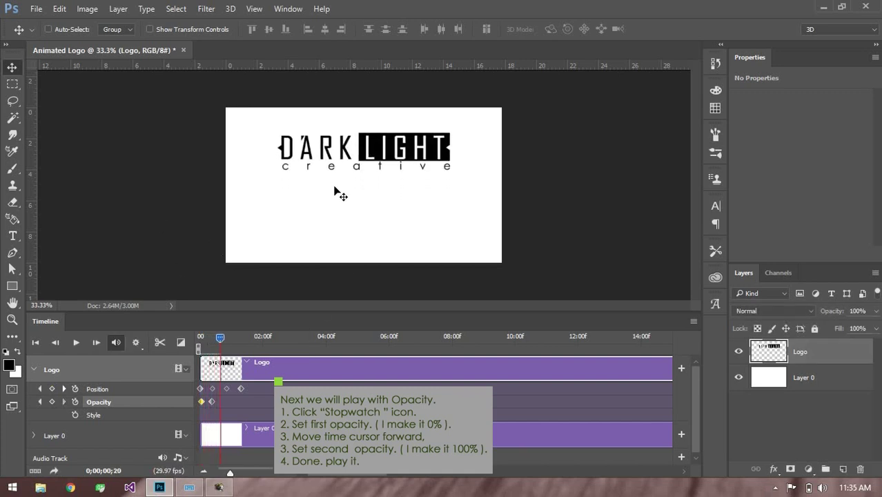
Step: Copy the full-opacity keyframe and paste it at frame 26 to hold the logo
right_click(213, 404)
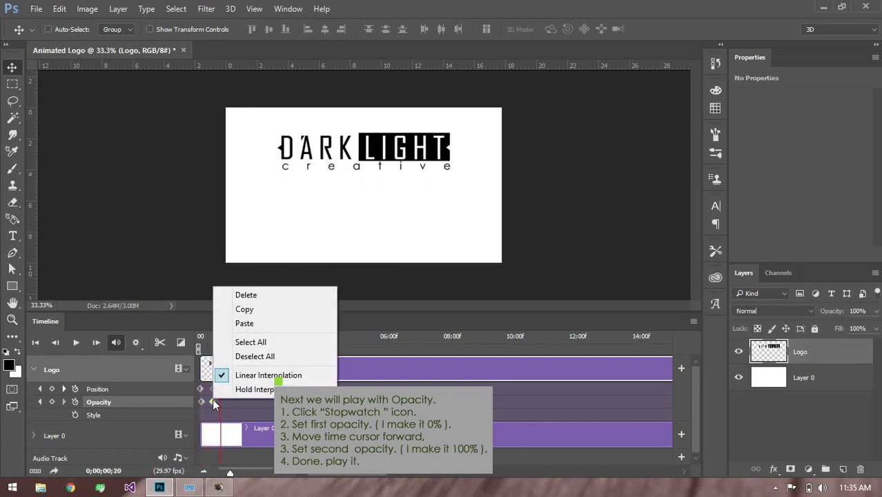
click(245, 308)
drag(220, 338, 225, 337)
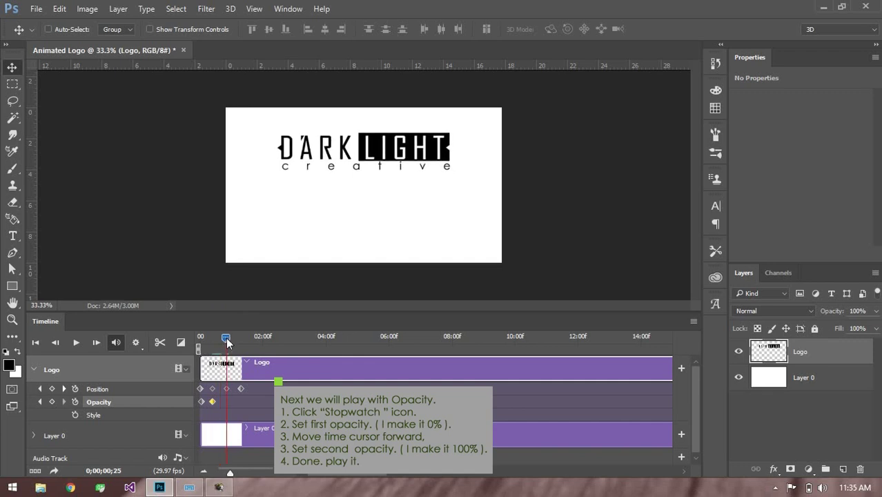
right_click(219, 402)
click(245, 327)
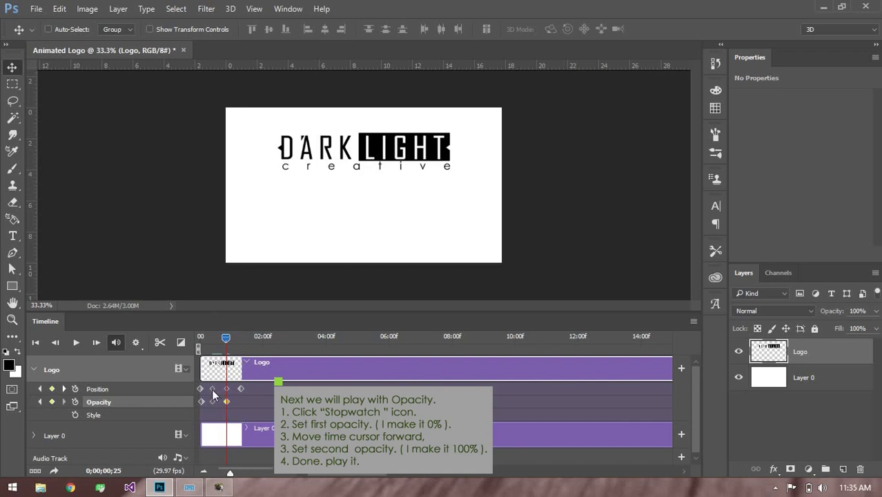
Step: Copy the 0% opacity keyframe and paste it at about 1;10 so the logo fades out
right_click(201, 402)
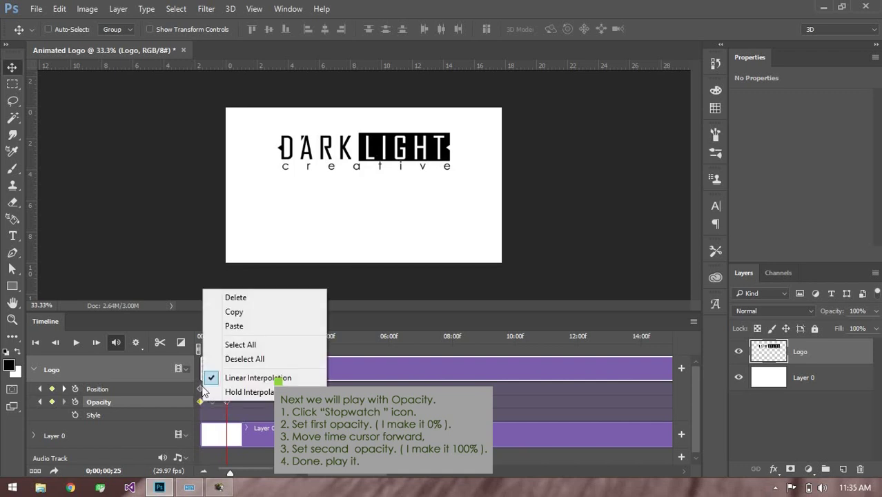
click(246, 324)
drag(226, 337, 241, 338)
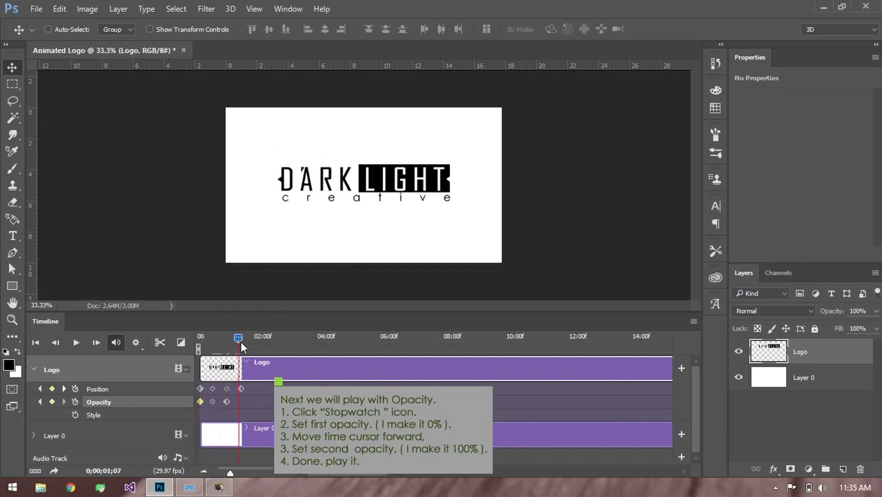
right_click(202, 403)
click(224, 323)
click(199, 337)
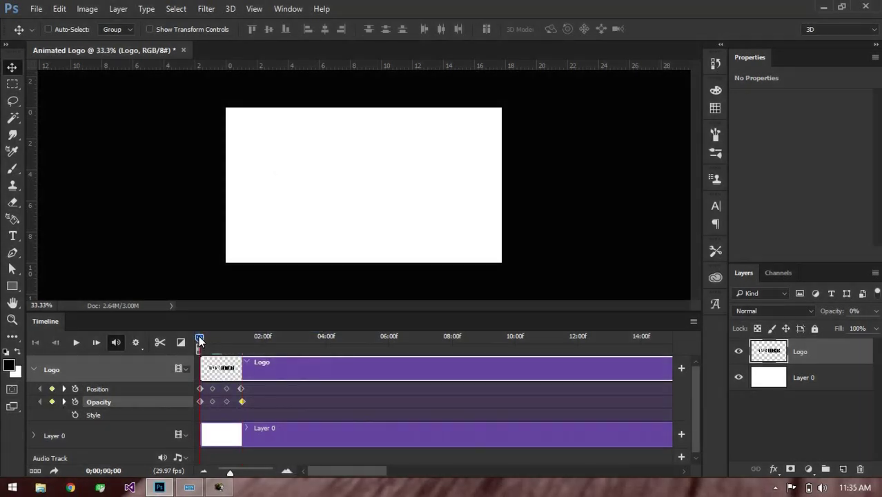
click(91, 388)
click(95, 403)
key(space)
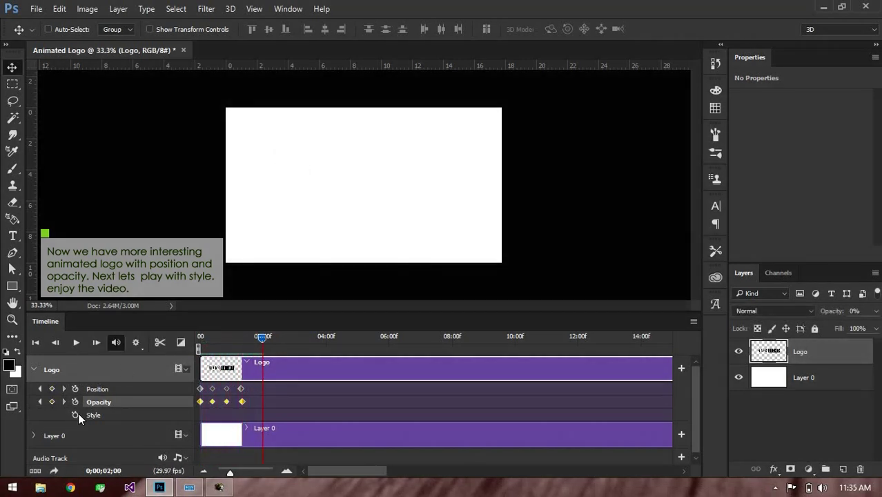
drag(262, 339, 201, 338)
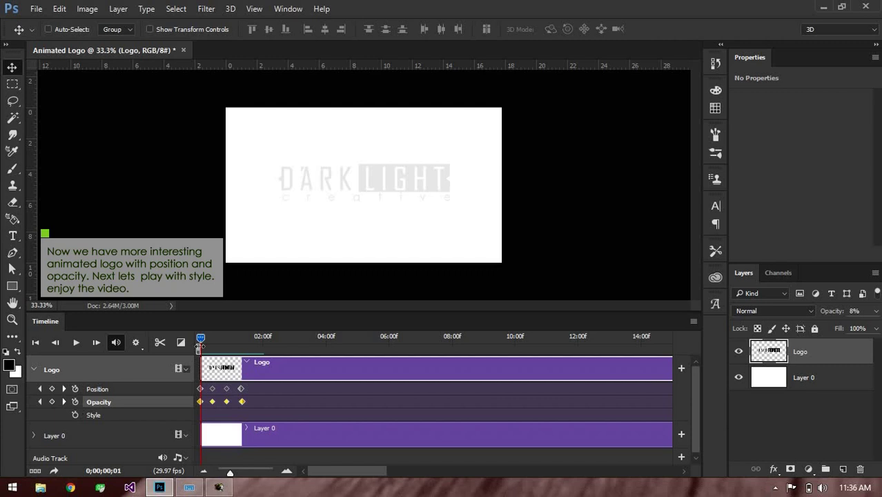
drag(202, 334, 183, 335)
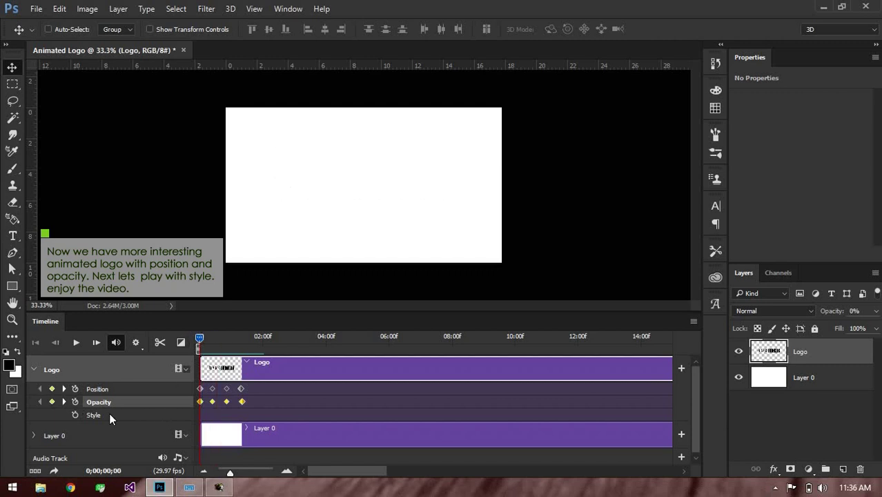
Step: Enable Style keyframing, move to about frame 12, and open the Logo layer's Blending Options
click(76, 415)
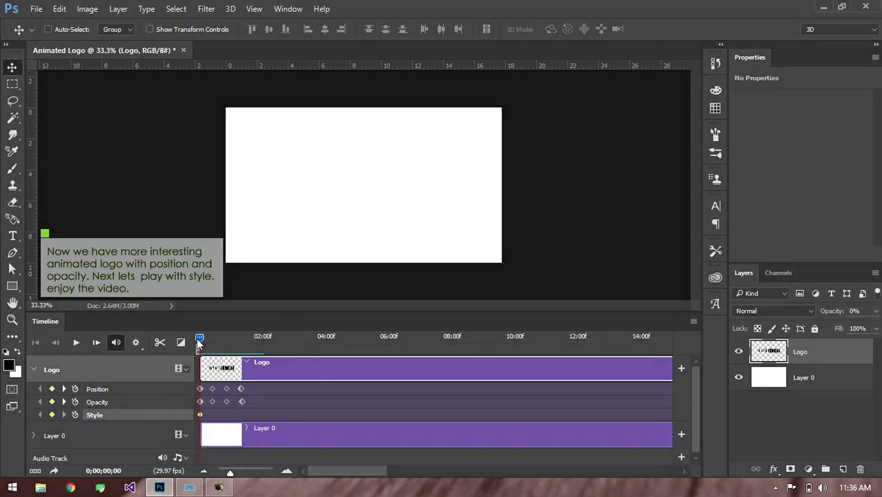
drag(198, 338, 211, 343)
right_click(786, 355)
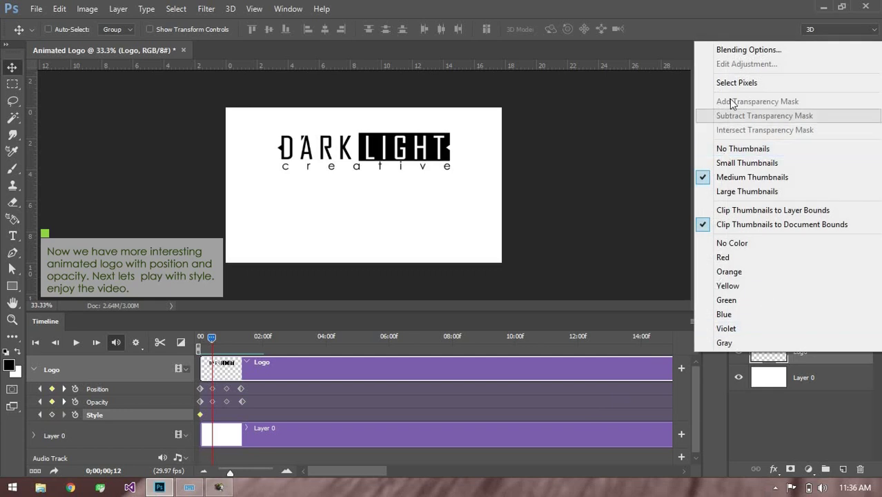
click(730, 52)
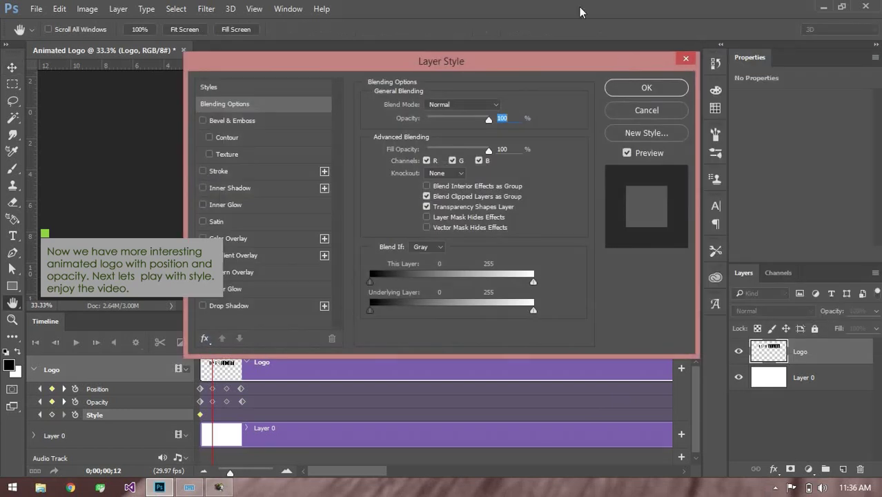
Step: Apply a rainbow Gradient Overlay with Angle 47° and Scale 50%
drag(533, 71, 694, 75)
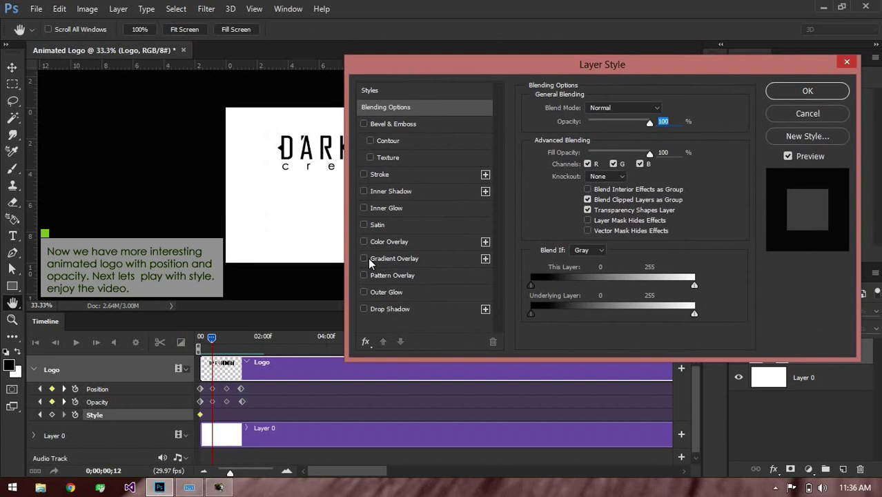
click(364, 257)
click(385, 257)
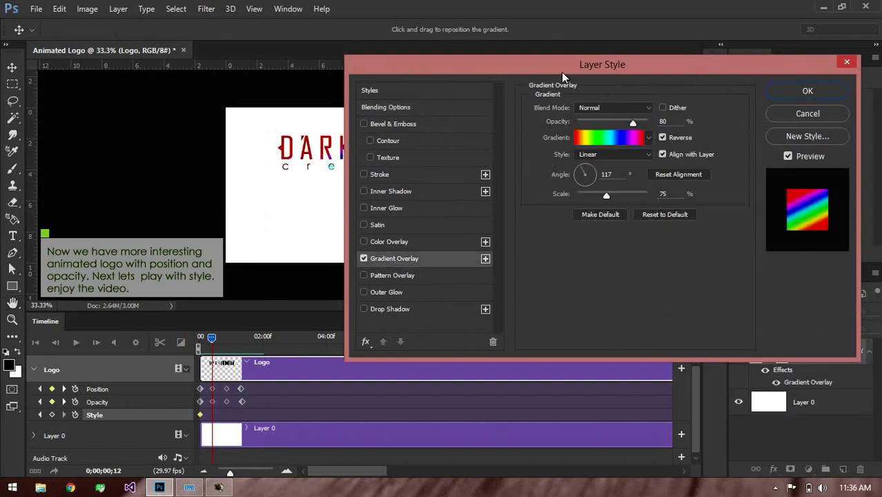
drag(562, 76, 684, 100)
click(720, 202)
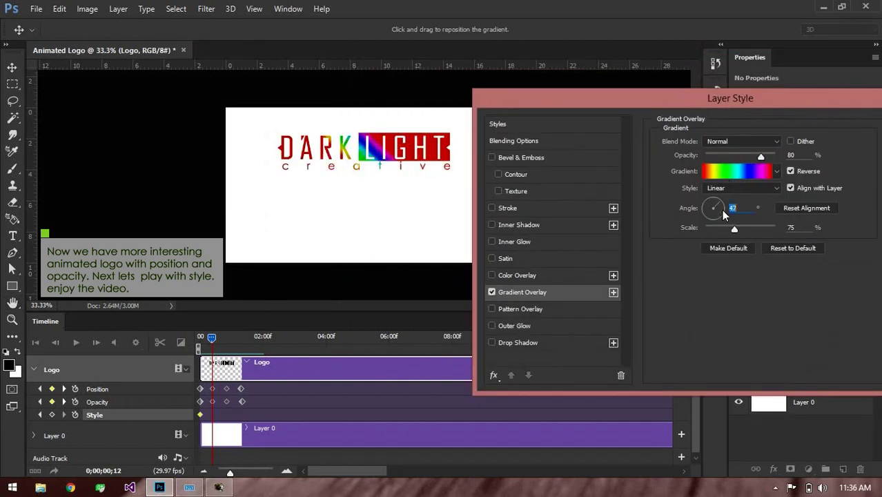
mouse_move(730, 226)
mouse_down()
mouse_move(722, 236)
mouse_move(759, 230)
mouse_up()
drag(755, 97, 568, 97)
click(770, 143)
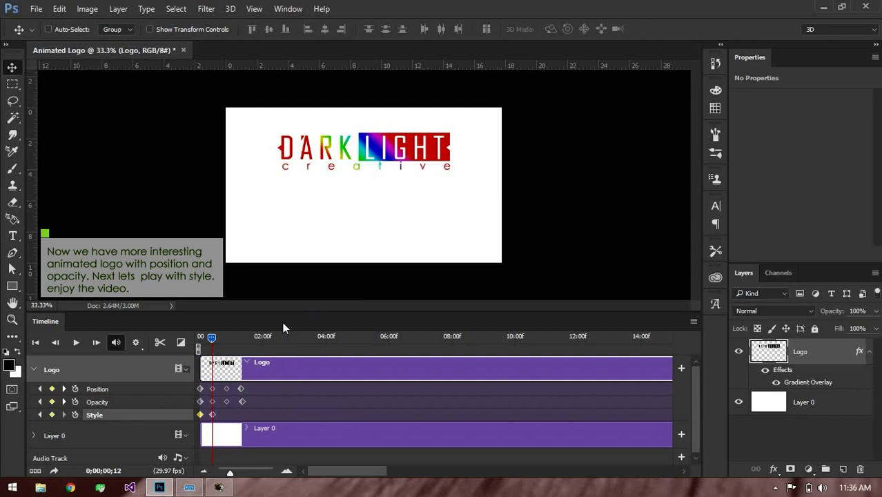
drag(211, 338, 198, 338)
key(space)
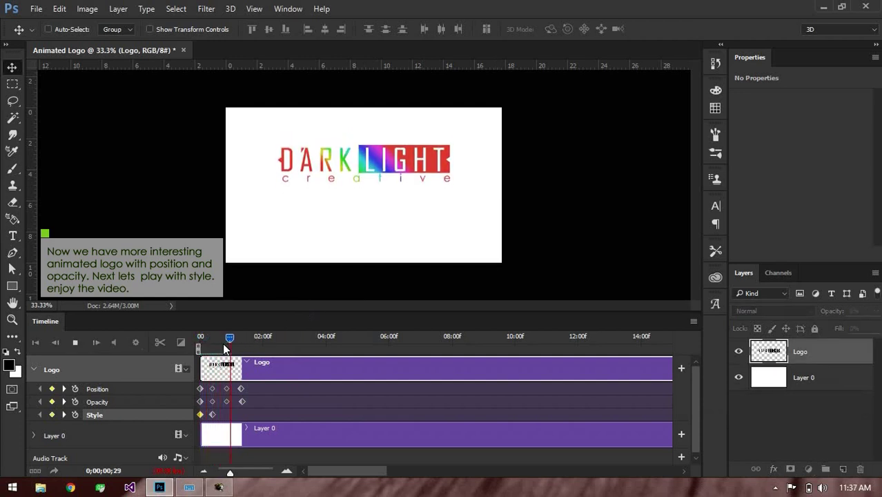
key(space)
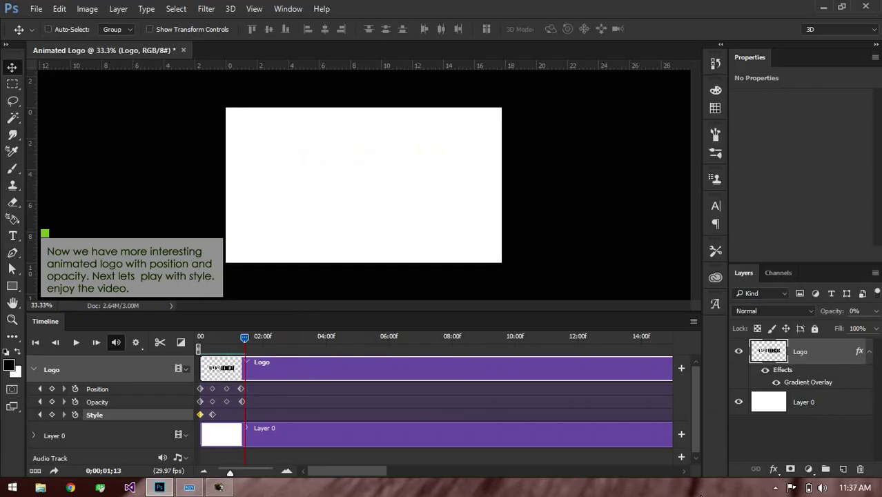